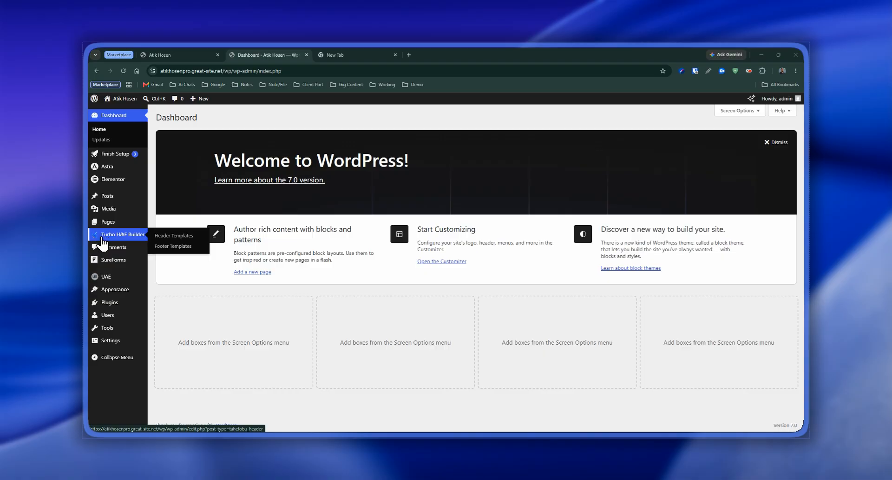
Review the live site's home page down to its portfolio projects, and return to the WordPress dashboard
{"action": "mouse_move", "coordinate": [113, 303]}
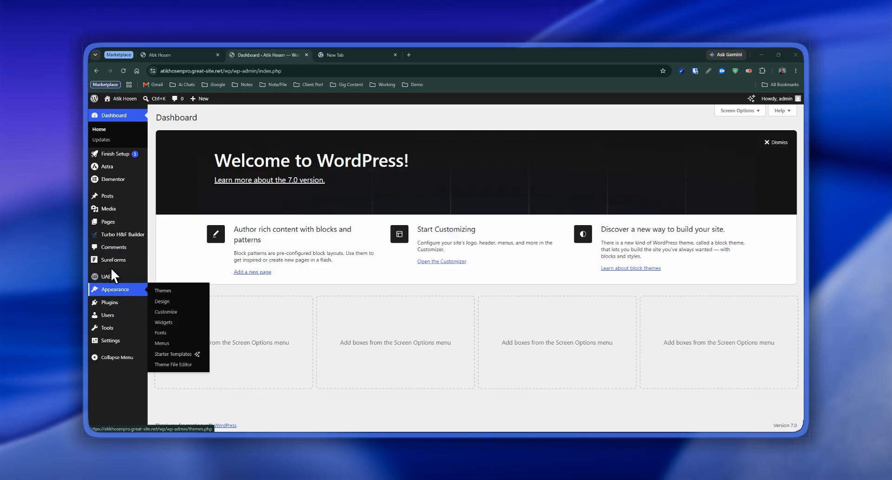
{"action": "left_click", "coordinate": [160, 55]}
{"action": "scroll", "coordinate": [400, 254], "scroll_direction": "down", "scroll_amount": 5}
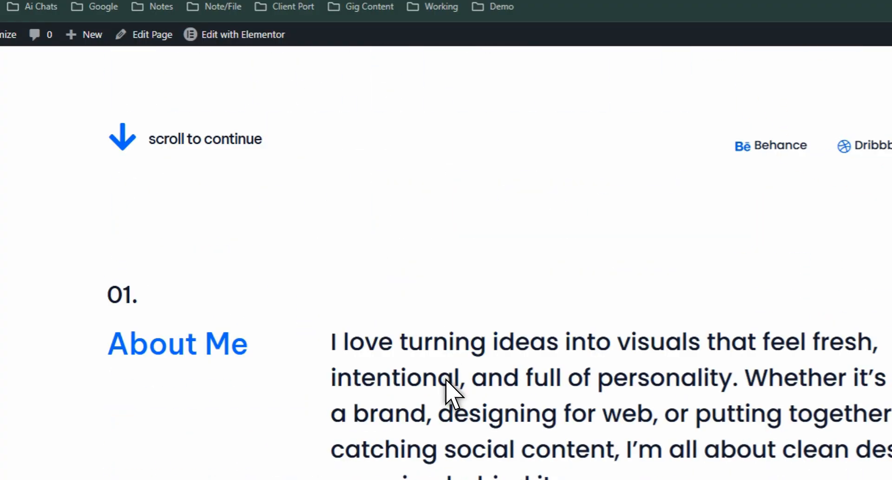
{"action": "scroll", "coordinate": [448, 391], "scroll_direction": "down", "scroll_amount": 10}
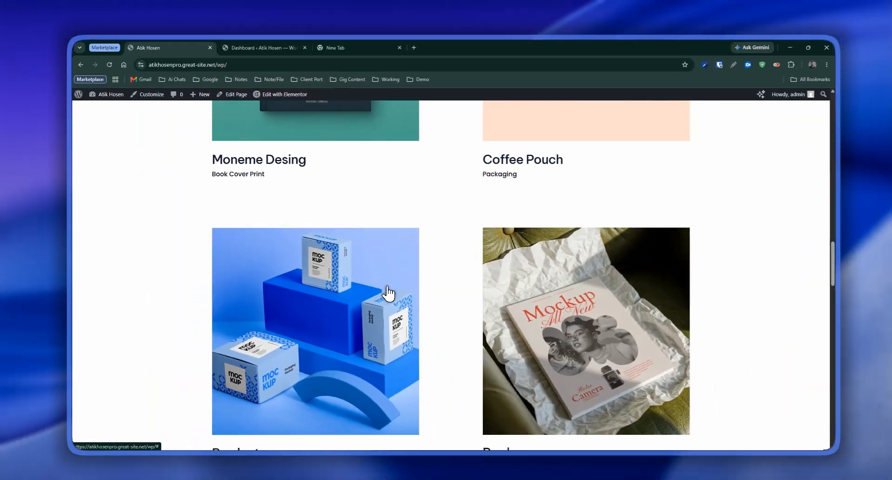
{"action": "scroll", "coordinate": [388, 292], "scroll_direction": "down", "scroll_amount": 1}
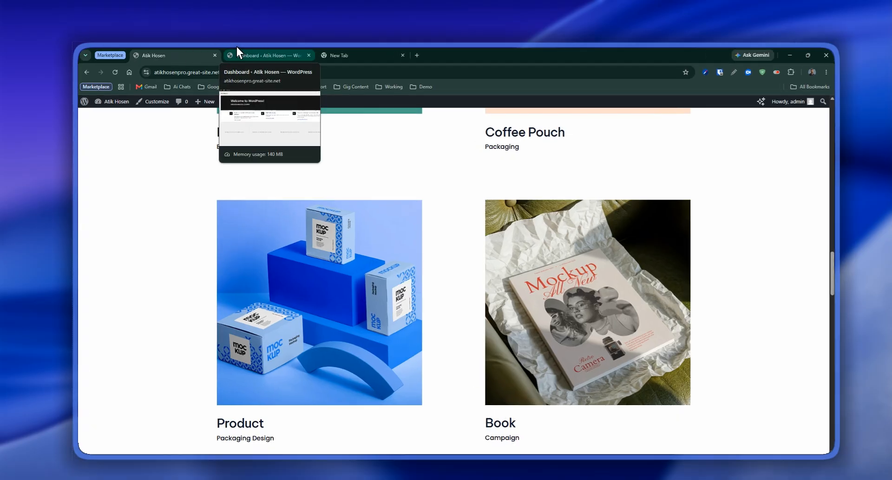
{"action": "left_click", "coordinate": [238, 46]}
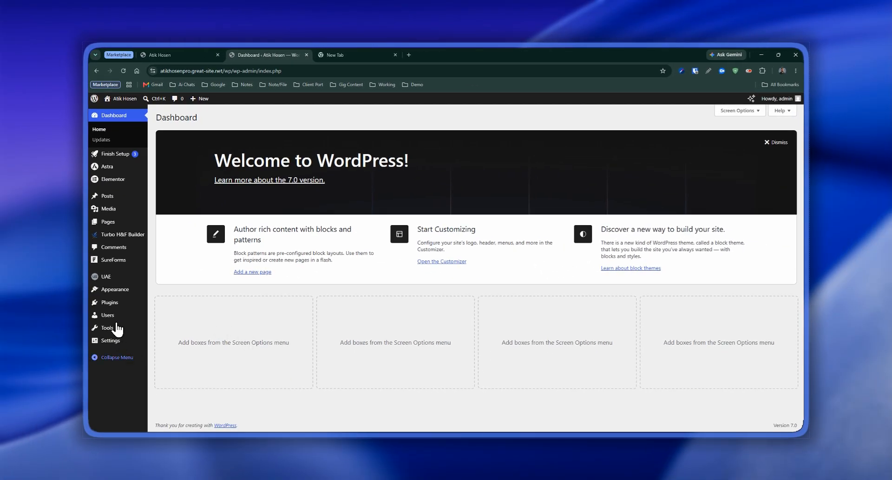
Go to the page for adding plugins and search the plugin directory for "wp reset"
{"action": "mouse_move", "coordinate": [108, 307]}
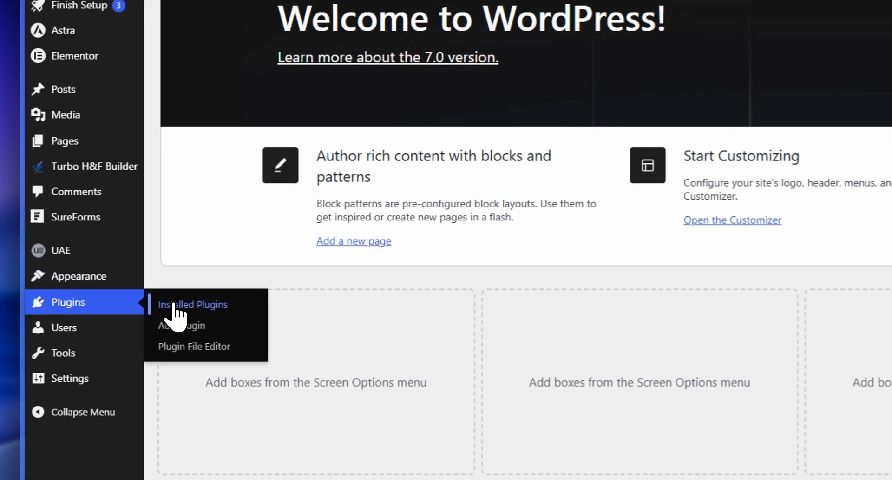
{"action": "left_click", "coordinate": [173, 305]}
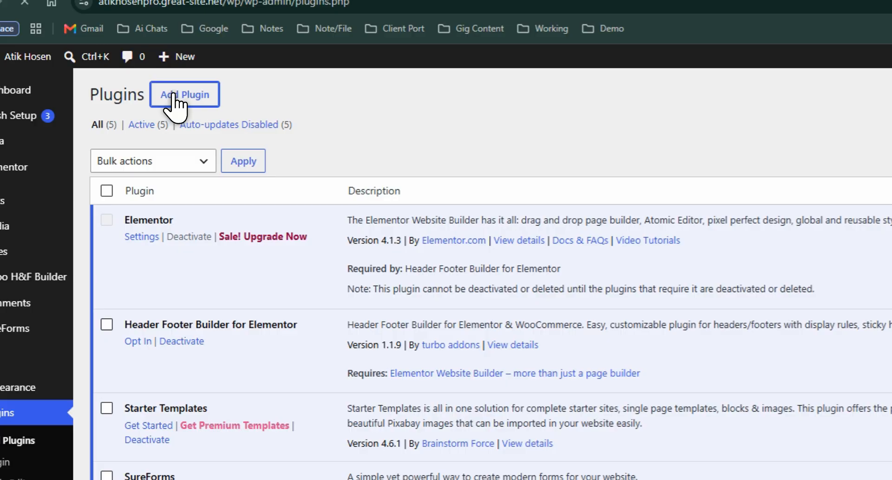
{"action": "left_click", "coordinate": [172, 97]}
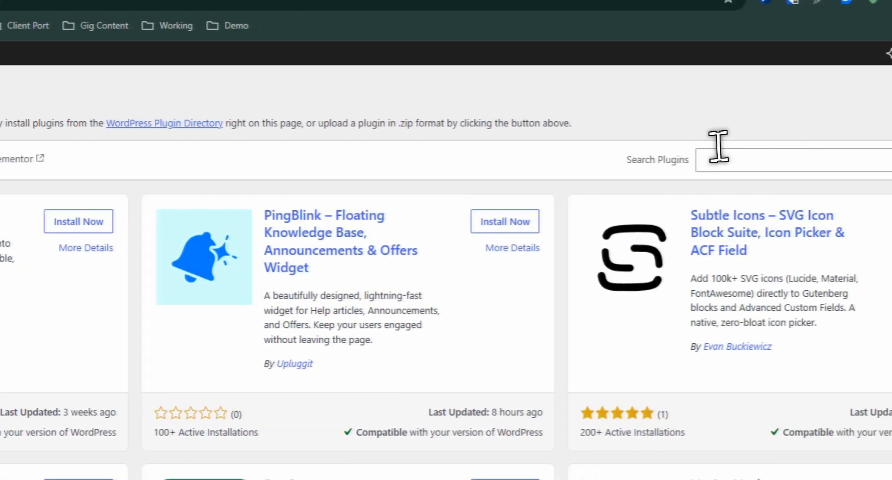
{"action": "left_click", "coordinate": [737, 159]}
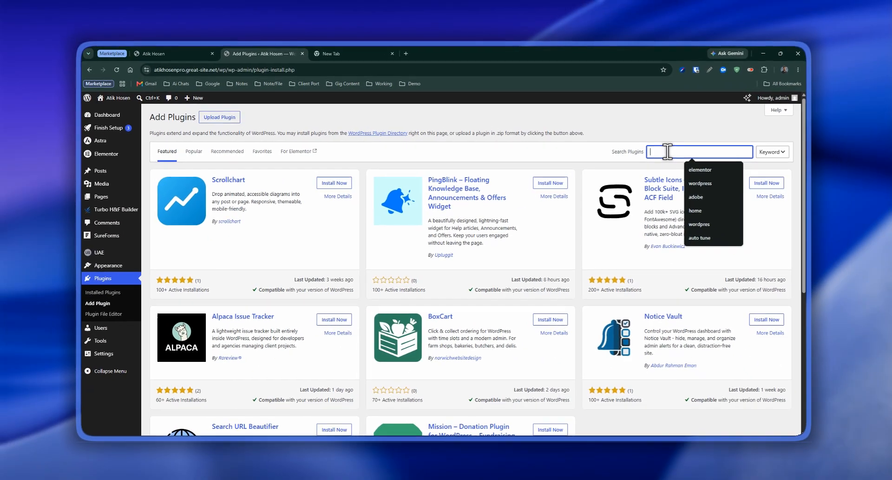
{"action": "type", "text": "wp reset"}
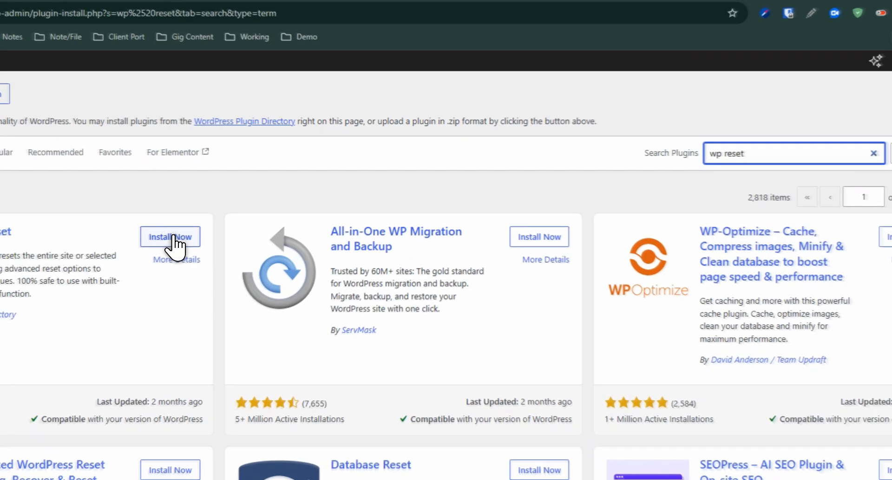
Install and activate the WP Reset plugin, and dismiss its welcome notice
{"action": "left_click", "coordinate": [337, 200]}
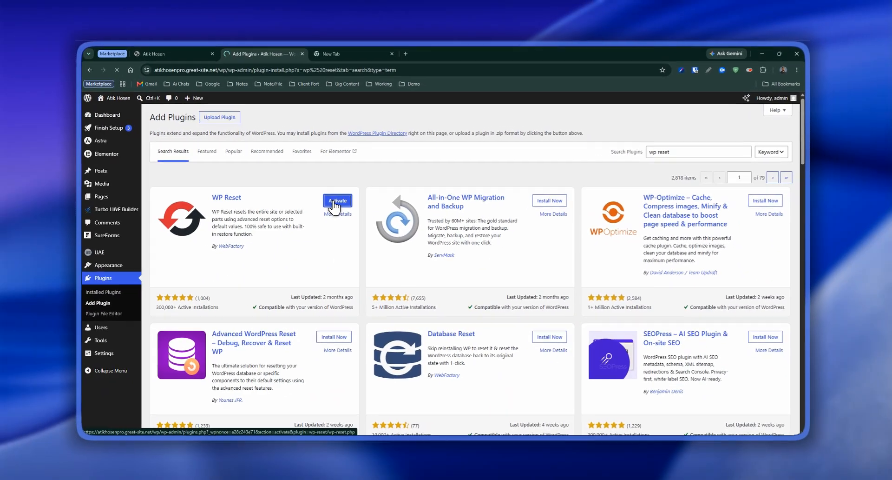
{"action": "left_click", "coordinate": [169, 253]}
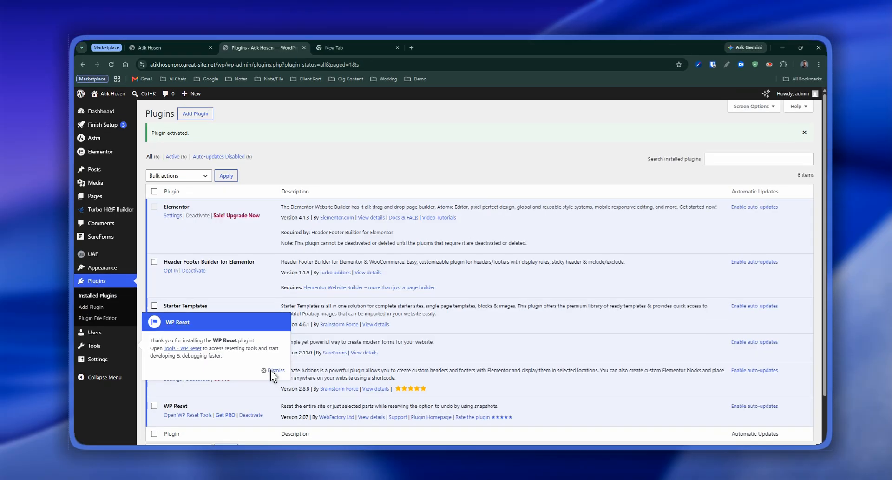
{"action": "left_click", "coordinate": [274, 362]}
Open the WP Reset tools page and close its PRO licence offer
{"action": "mouse_move", "coordinate": [110, 350]}
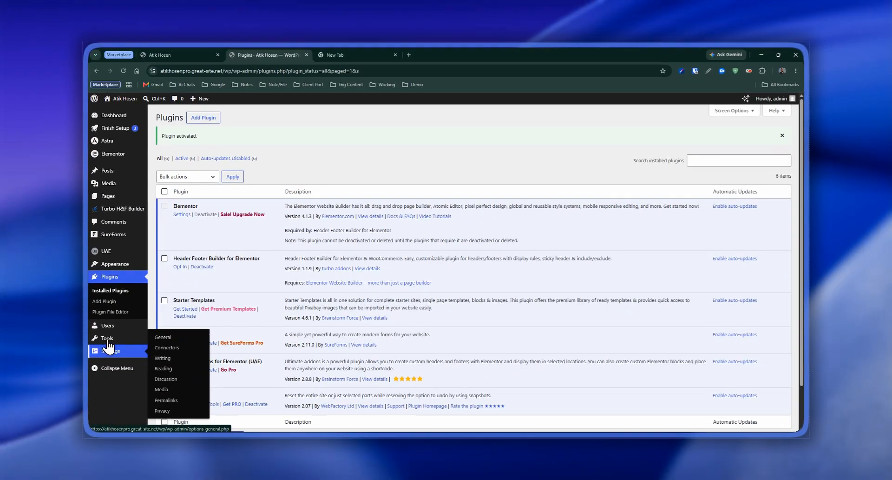
{"action": "mouse_move", "coordinate": [126, 372]}
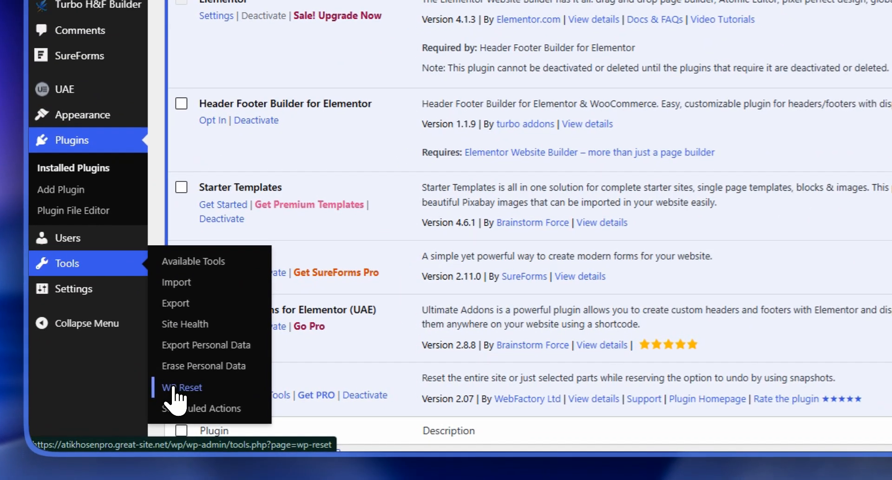
{"action": "left_click", "coordinate": [175, 389]}
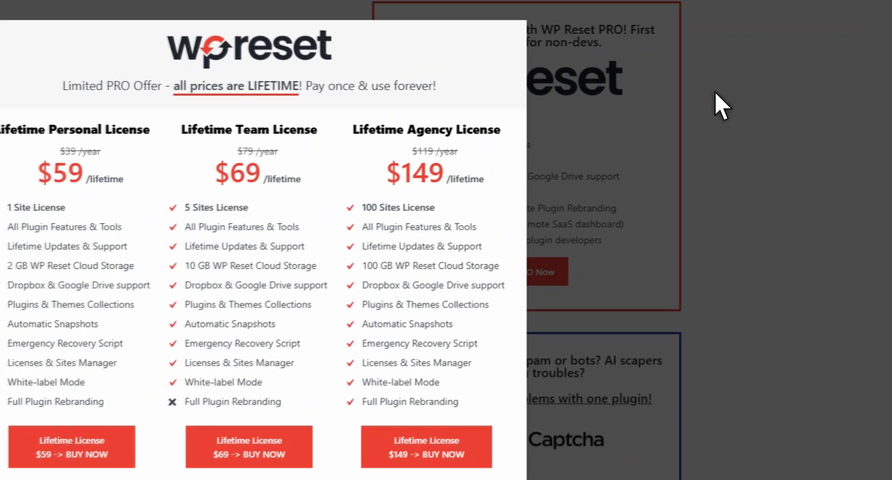
{"action": "left_click", "coordinate": [694, 162]}
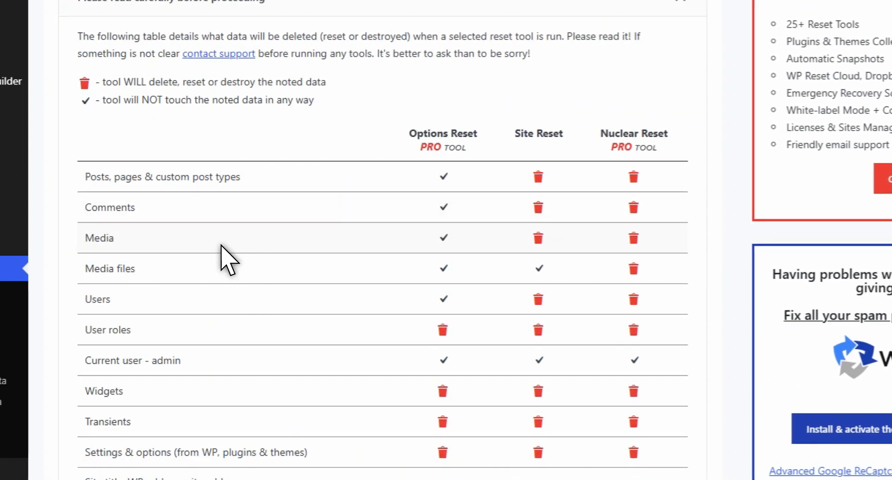
Examine the table of data each reset tool deletes and the Nuclear Site Reset, Options Reset and Site Reset sections
{"action": "scroll", "coordinate": [209, 265], "scroll_direction": "down", "scroll_amount": 4}
{"action": "scroll", "coordinate": [176, 288], "scroll_direction": "up", "scroll_amount": 4}
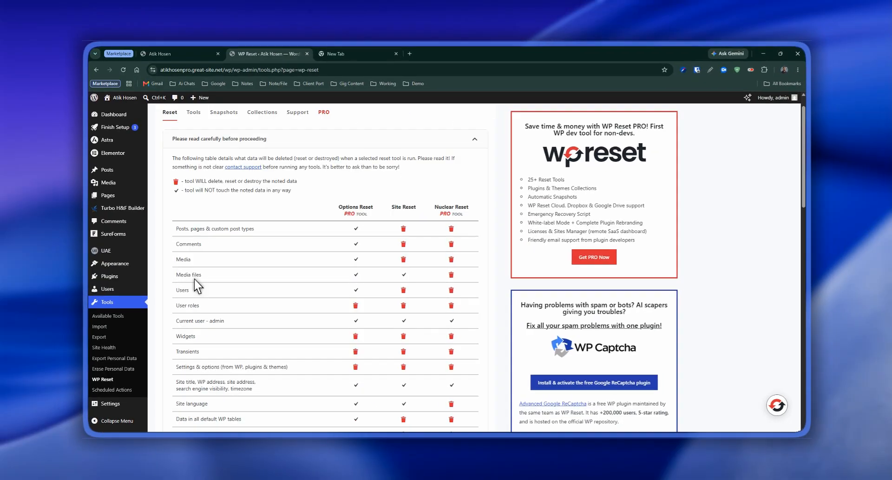
{"action": "scroll", "coordinate": [197, 286], "scroll_direction": "up", "scroll_amount": 1}
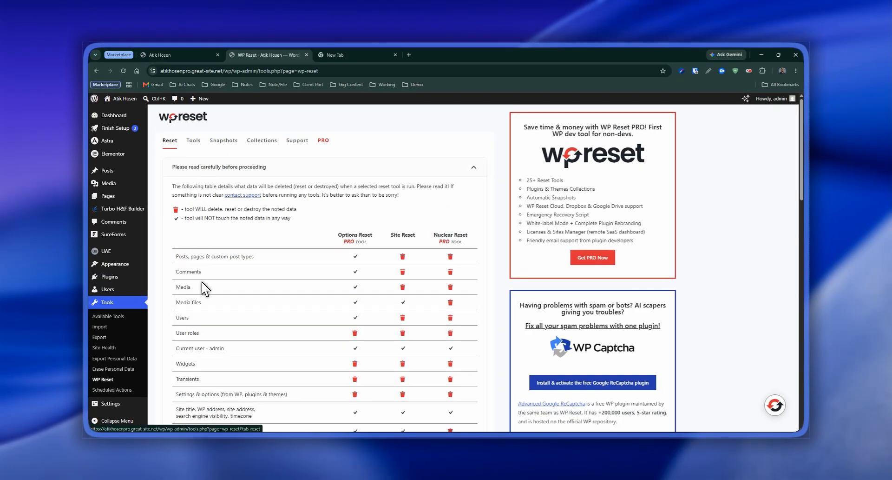
{"action": "scroll", "coordinate": [203, 288], "scroll_direction": "down", "scroll_amount": 12}
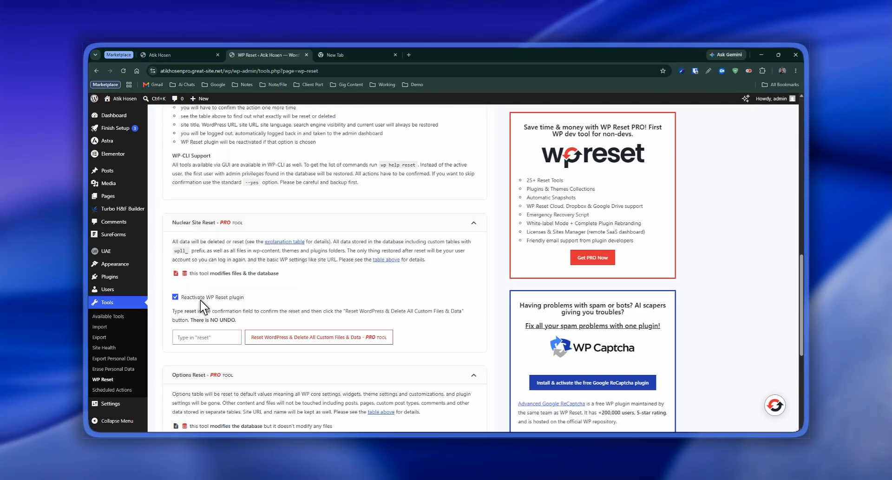
{"action": "scroll", "coordinate": [201, 300], "scroll_direction": "down", "scroll_amount": 1}
{"action": "scroll", "coordinate": [204, 301], "scroll_direction": "down", "scroll_amount": 1}
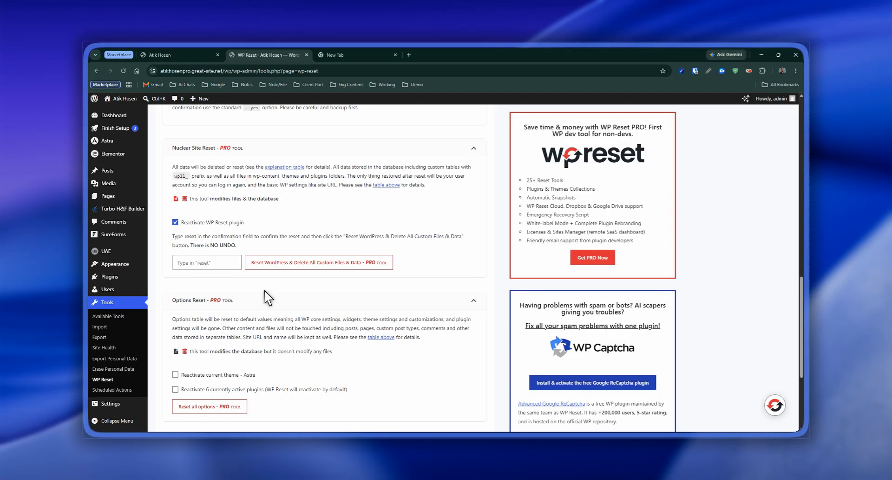
{"action": "scroll", "coordinate": [205, 260], "scroll_direction": "down", "scroll_amount": 4}
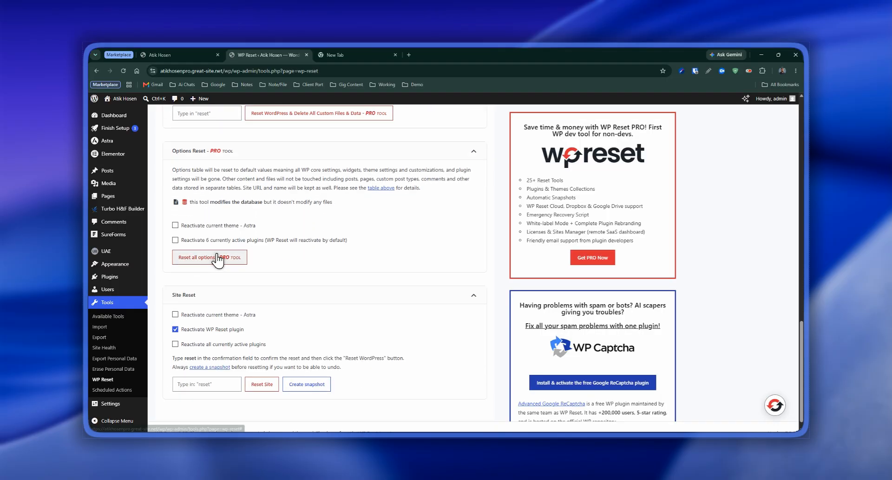
{"action": "scroll", "coordinate": [210, 233], "scroll_direction": "up", "scroll_amount": 1}
{"action": "scroll", "coordinate": [190, 297], "scroll_direction": "down", "scroll_amount": 2}
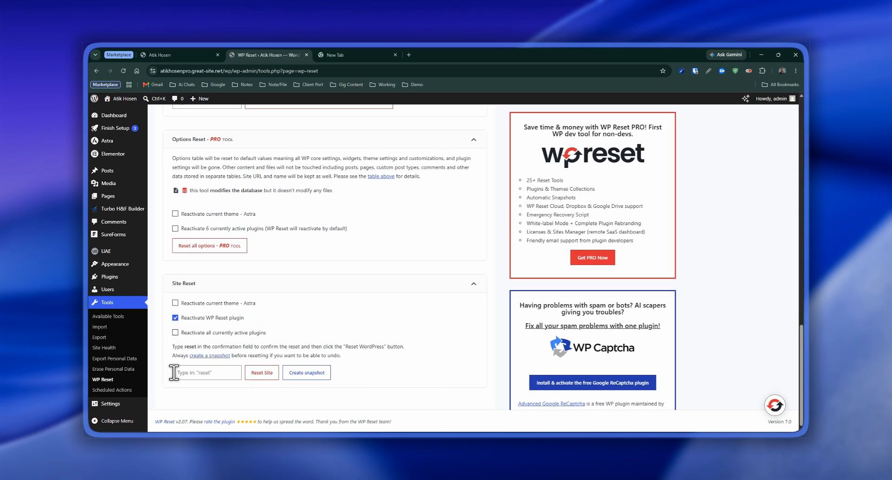
Run Site Reset with only the WP Reset plugin set to reactivate, using "reset" as confirmation text, and confirm resetting WordPress
{"action": "left_click", "coordinate": [202, 372]}
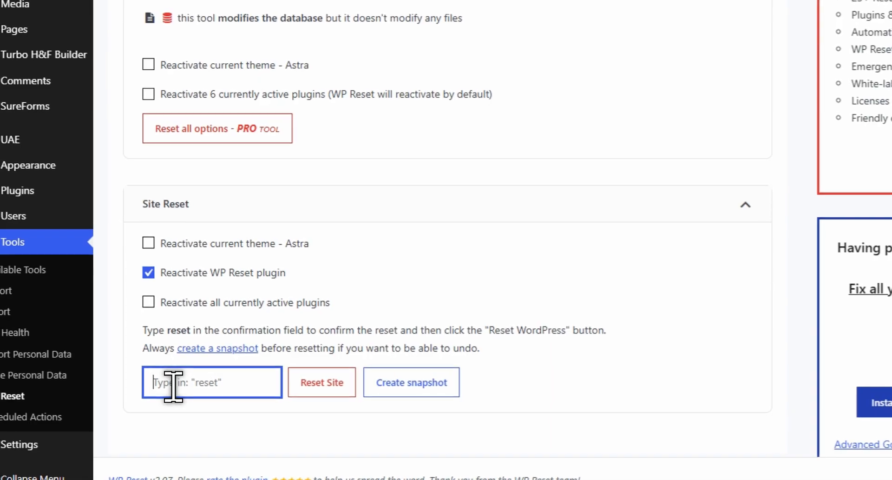
{"action": "double_click", "coordinate": [181, 371]}
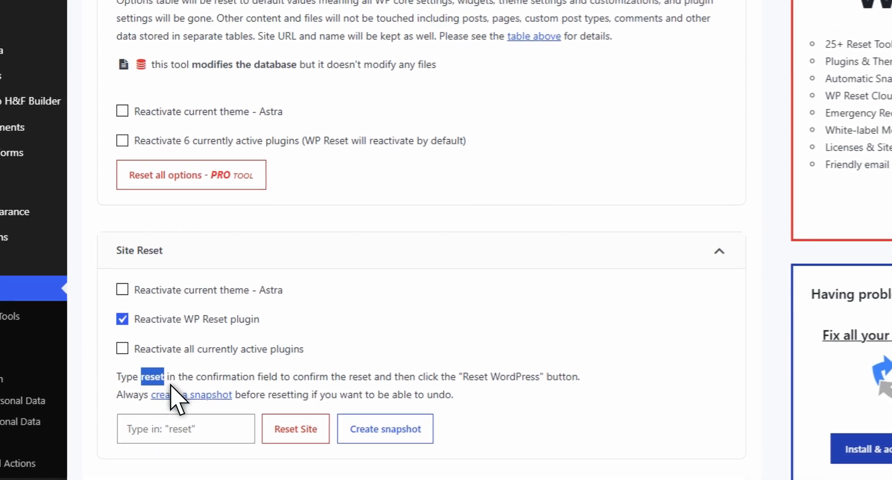
{"action": "left_click", "coordinate": [179, 422]}
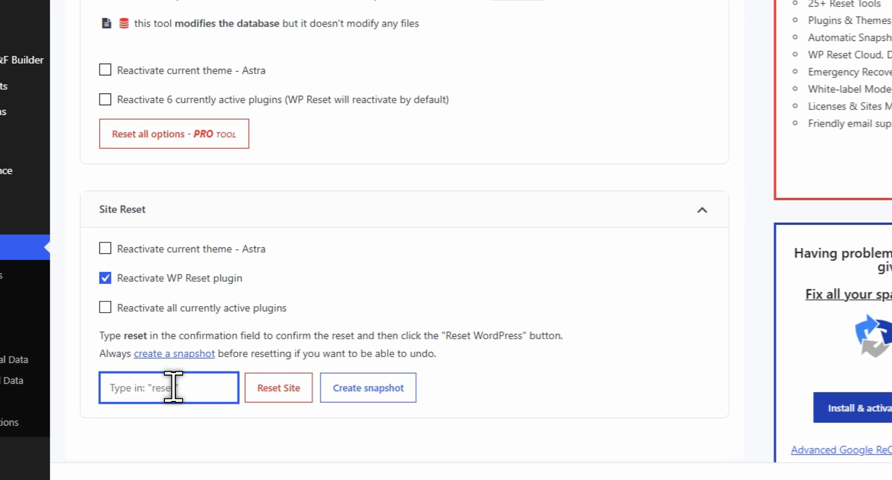
{"action": "type", "text": "reset"}
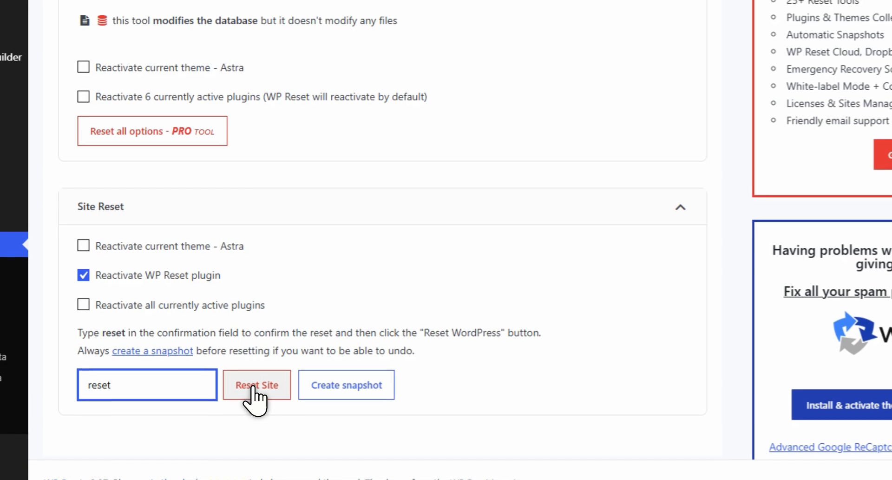
{"action": "left_click", "coordinate": [253, 388]}
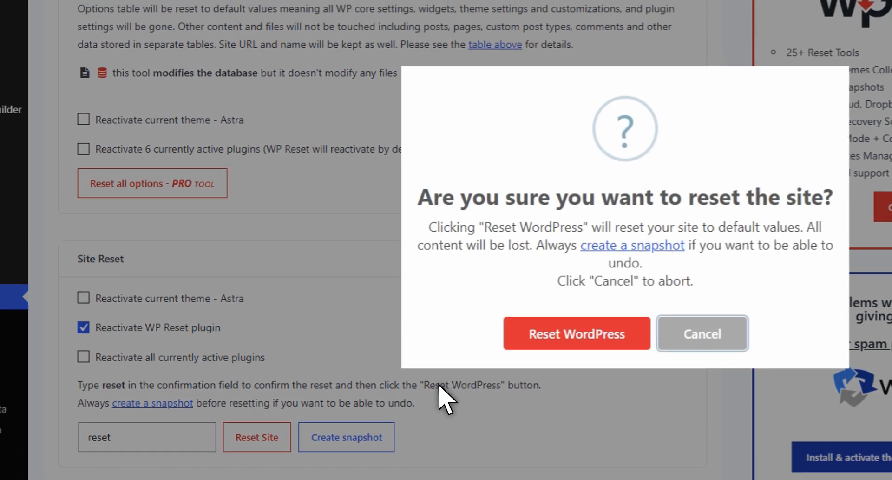
{"action": "left_click", "coordinate": [584, 377]}
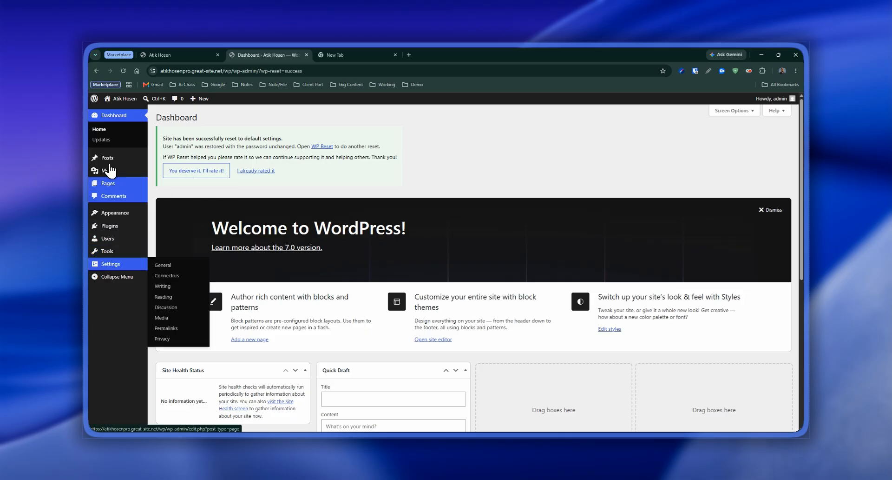
Open the installed plugins list in a new browser tab and switch to that tab
{"action": "mouse_move", "coordinate": [139, 183]}
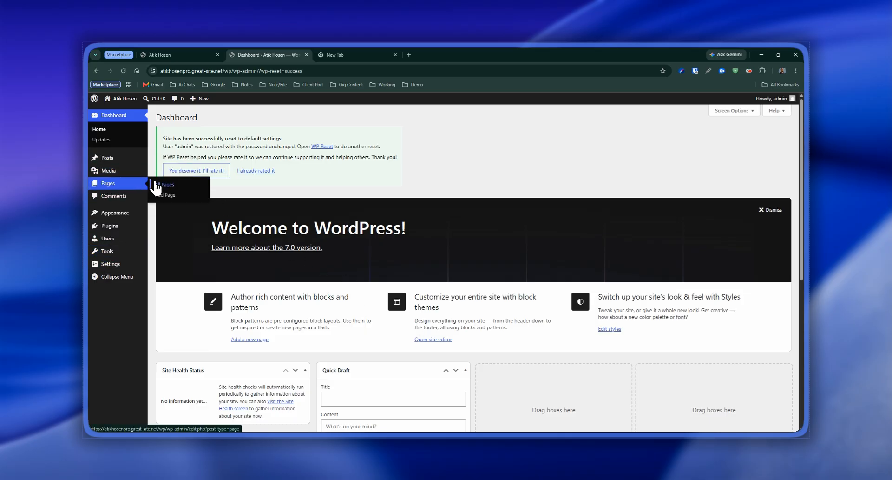
{"action": "mouse_move", "coordinate": [121, 158]}
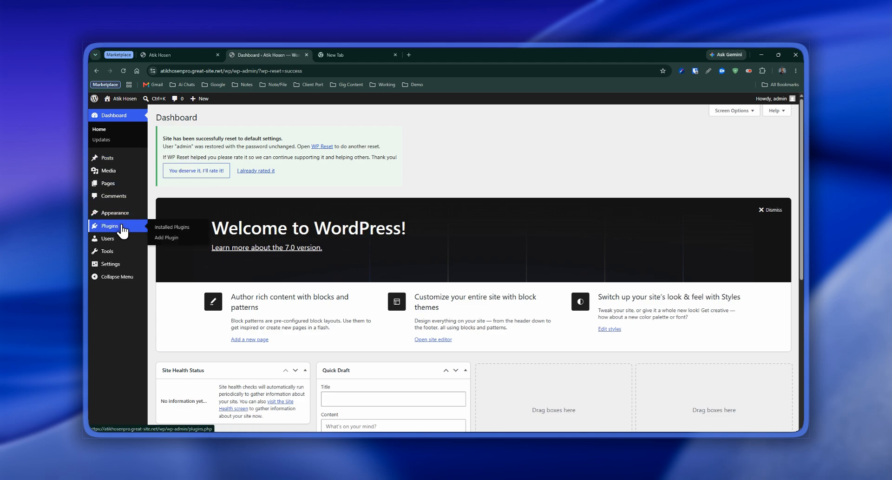
{"action": "mouse_move", "coordinate": [122, 255]}
{"action": "middle_click", "coordinate": [161, 223]}
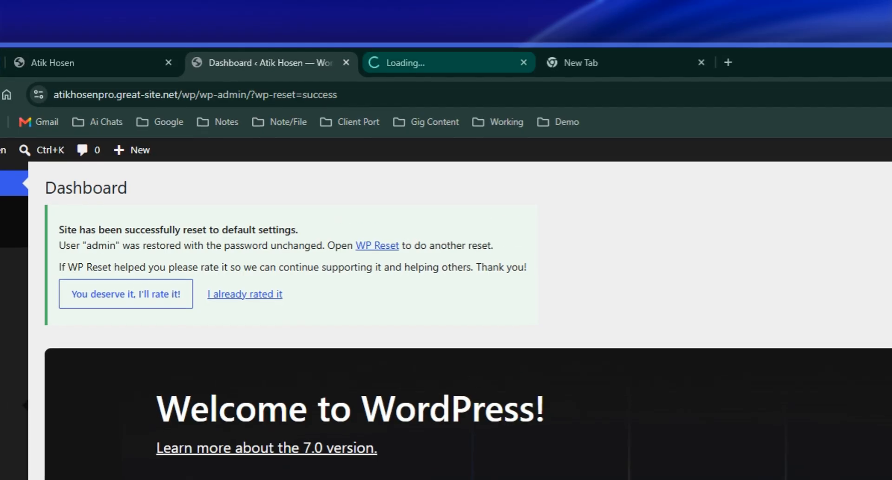
{"action": "left_click", "coordinate": [280, 50]}
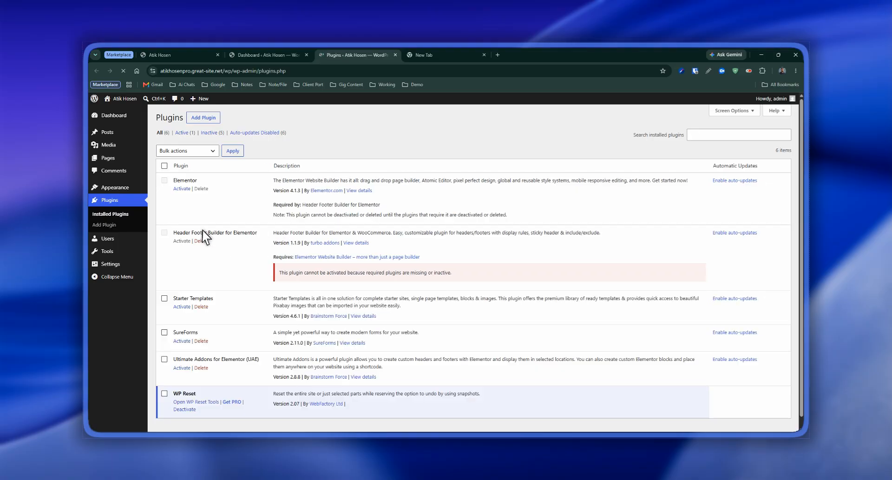
Bulk-delete the Starter Templates, SureForms and Ultimate Addons for Elementor (UAE) plugins, leaving WP Reset out of the selection, and confirm the deletion
{"action": "scroll", "coordinate": [193, 289], "scroll_direction": "down", "scroll_amount": 1}
{"action": "scroll", "coordinate": [175, 209], "scroll_direction": "up", "scroll_amount": 3}
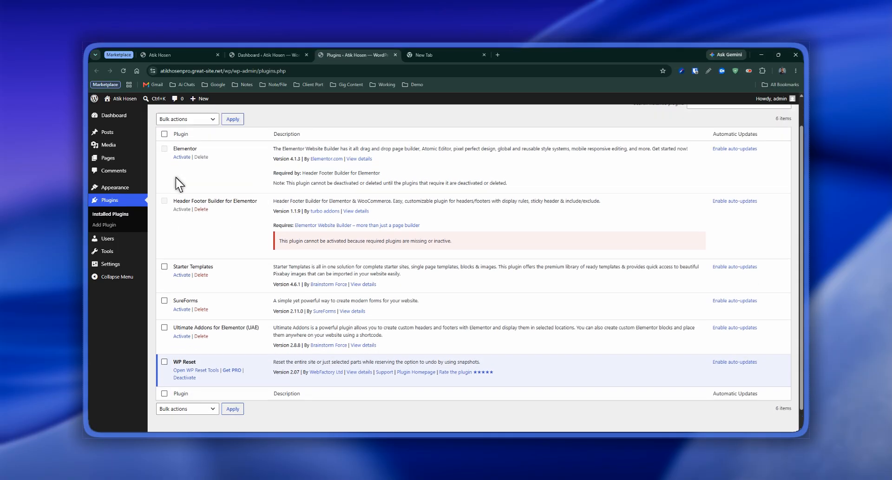
{"action": "left_click", "coordinate": [164, 148]}
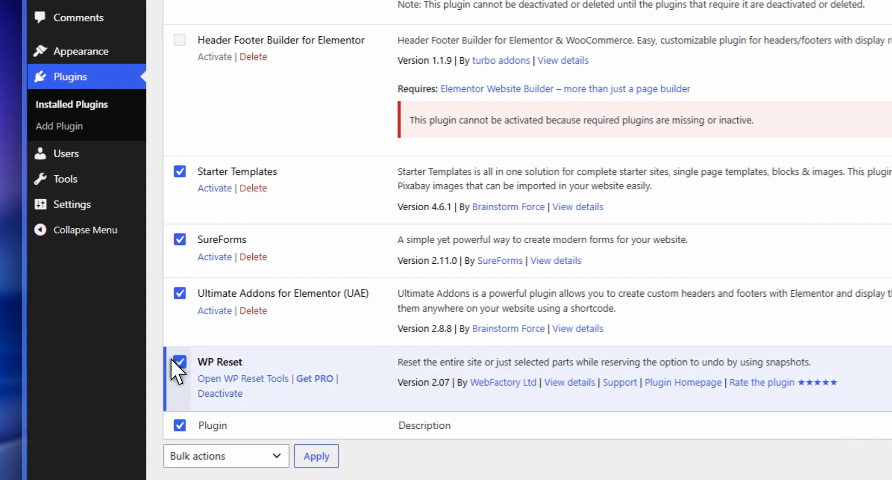
{"action": "left_click", "coordinate": [178, 395]}
{"action": "scroll", "coordinate": [175, 183], "scroll_direction": "up", "scroll_amount": 2}
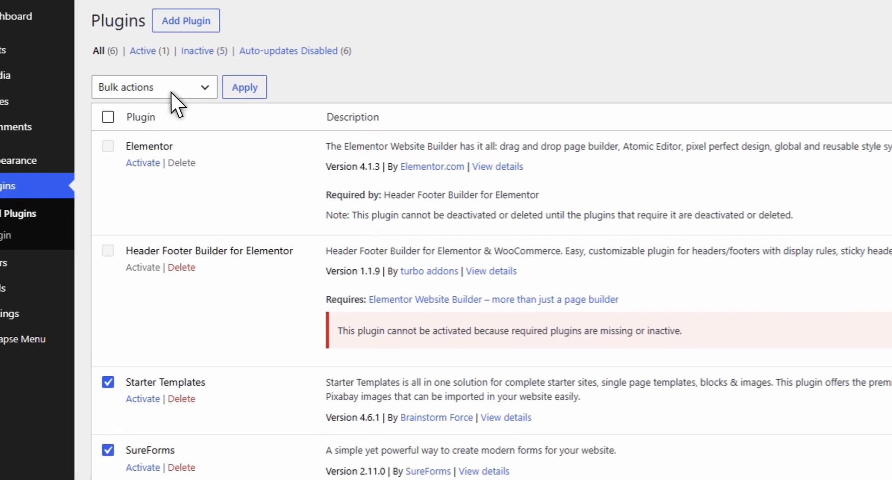
{"action": "left_click", "coordinate": [246, 58]}
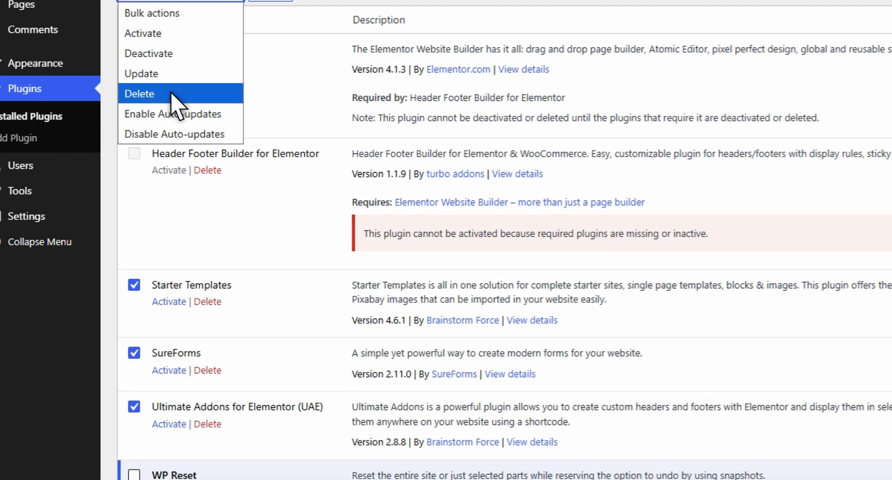
{"action": "left_click", "coordinate": [174, 104]}
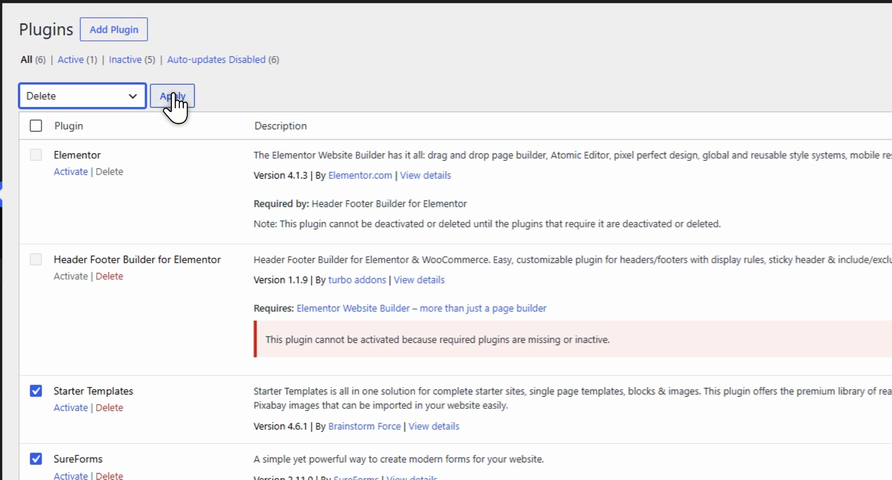
{"action": "left_click", "coordinate": [173, 97]}
{"action": "left_click", "coordinate": [748, 1]}
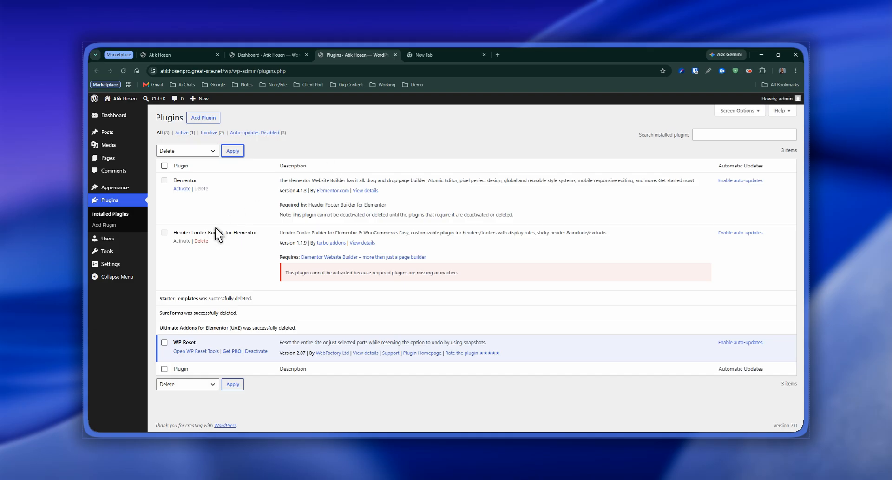
Delete the Header Footer Builder for Elementor plugin with its confirmation, and deactivate the WP Reset plugin
{"action": "left_click", "coordinate": [172, 258]}
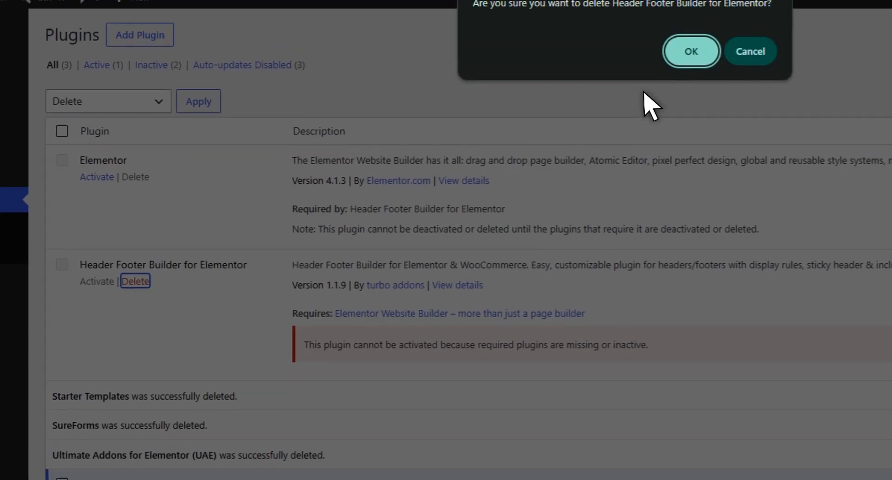
{"action": "left_click", "coordinate": [680, 53]}
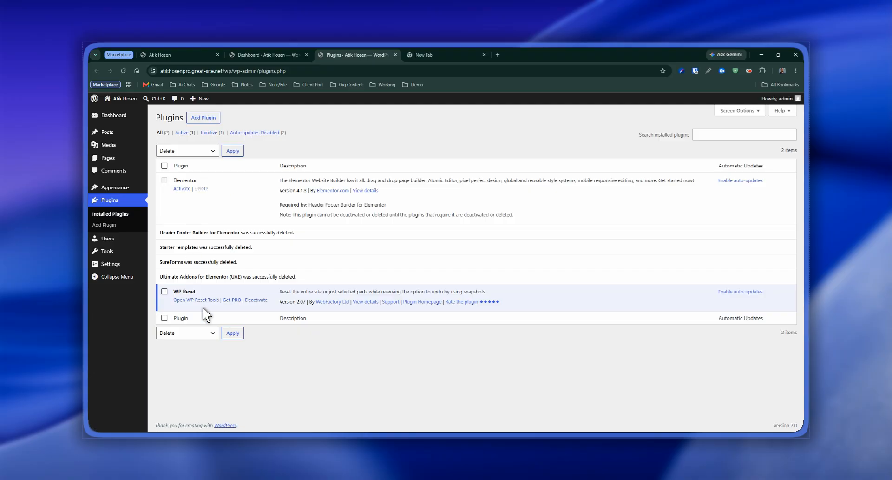
{"action": "left_click", "coordinate": [251, 300]}
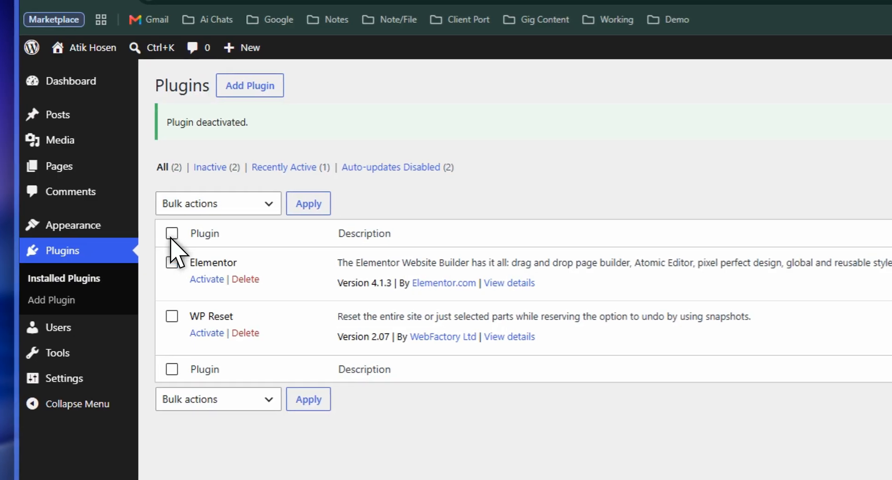
Bulk-delete the two remaining plugins, Elementor and WP Reset, and confirm removing them with their data
{"action": "left_click", "coordinate": [170, 232]}
{"action": "left_click", "coordinate": [214, 203]}
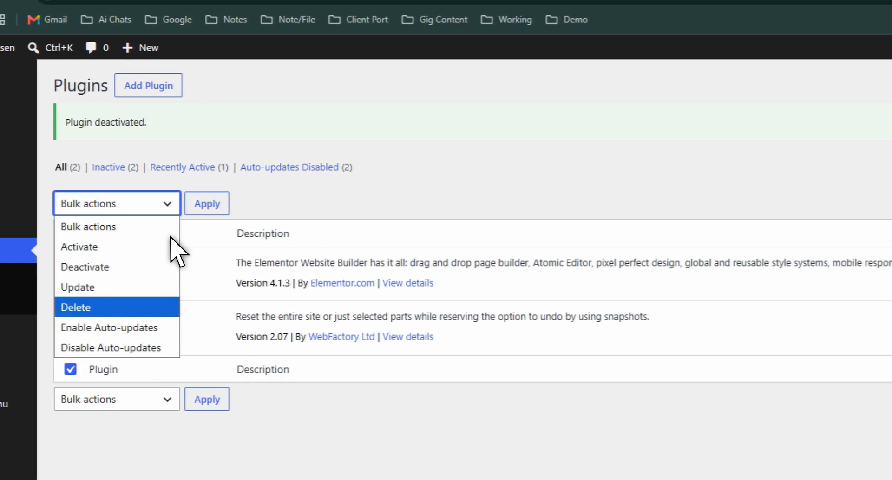
{"action": "key", "text": "Return"}
{"action": "left_click", "coordinate": [201, 205]}
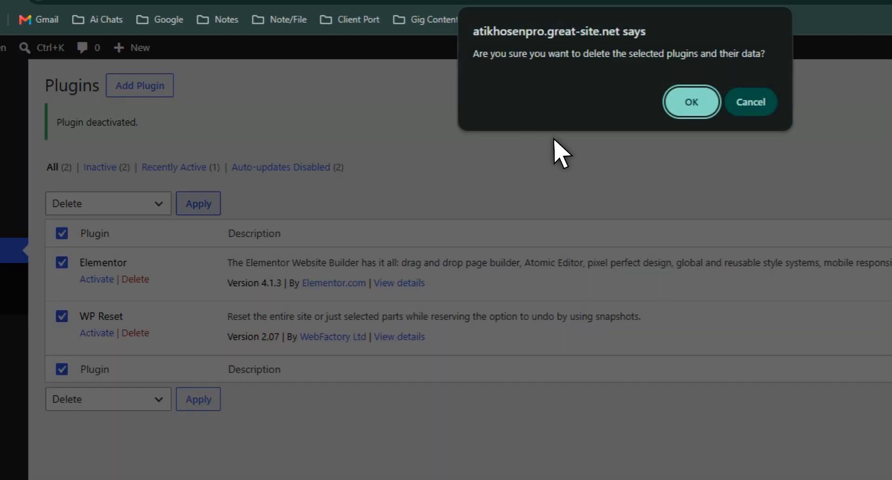
{"action": "left_click", "coordinate": [696, 96]}
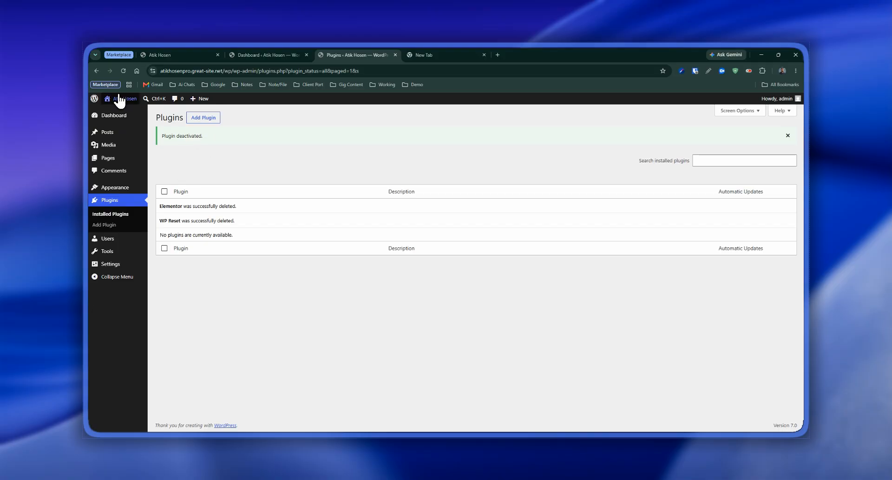
Open the site's front end in a new browser tab and switch to it to check the home page
{"action": "mouse_move", "coordinate": [118, 102]}
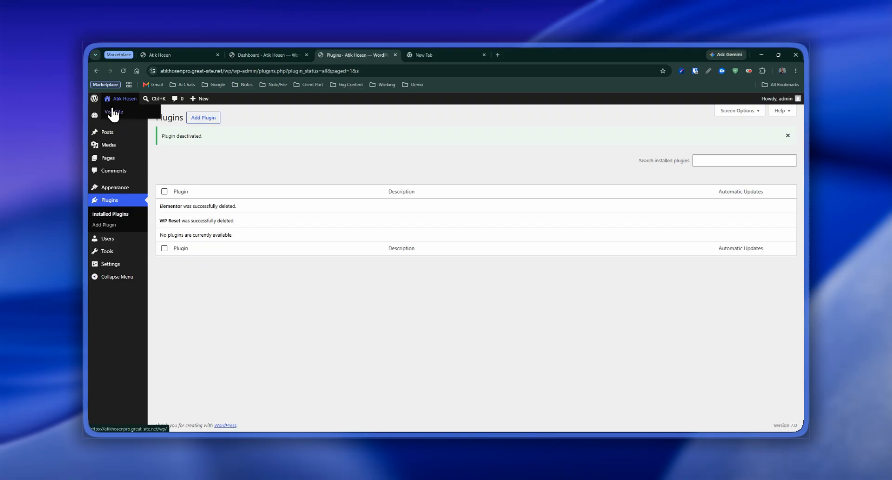
{"action": "middle_click", "coordinate": [113, 114]}
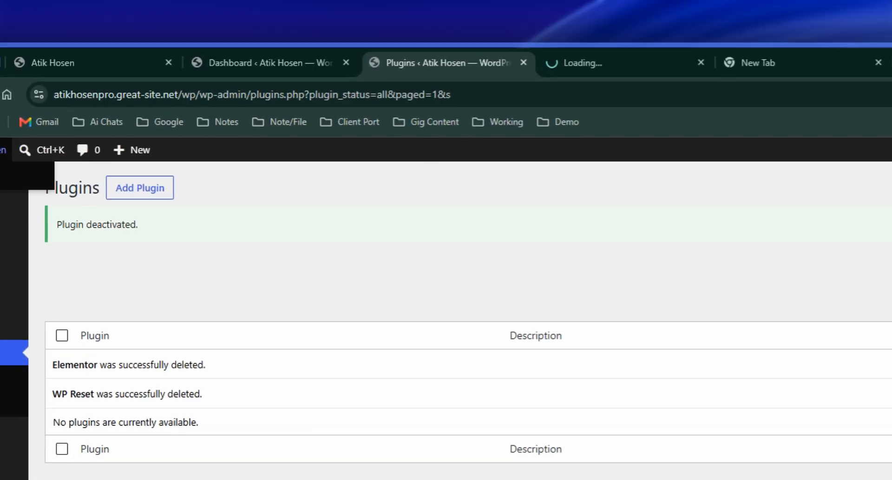
{"action": "left_click", "coordinate": [431, 52]}
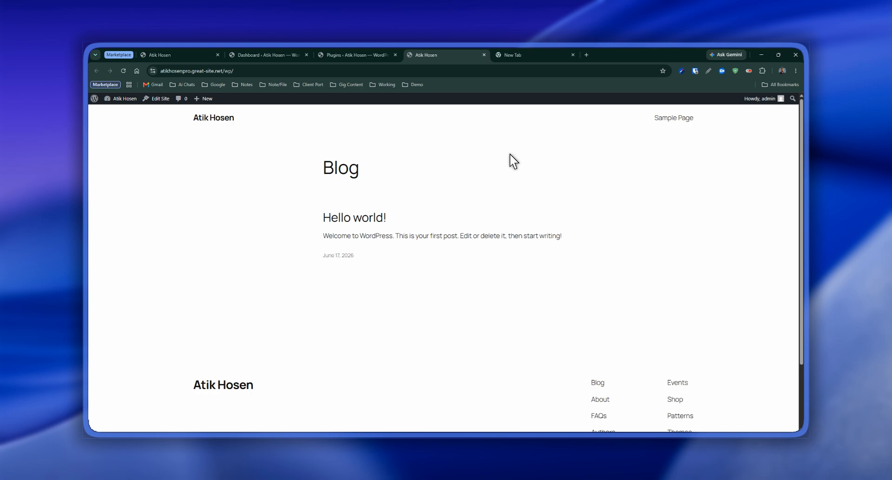
Compare the installed plugins list with the site's front-end tab, finishing on the plugins list
{"action": "left_click", "coordinate": [358, 55]}
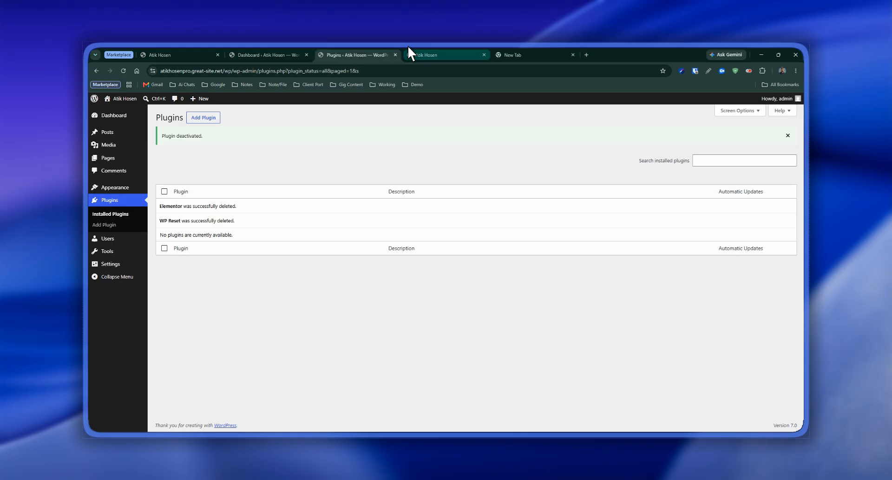
{"action": "mouse_move", "coordinate": [408, 47]}
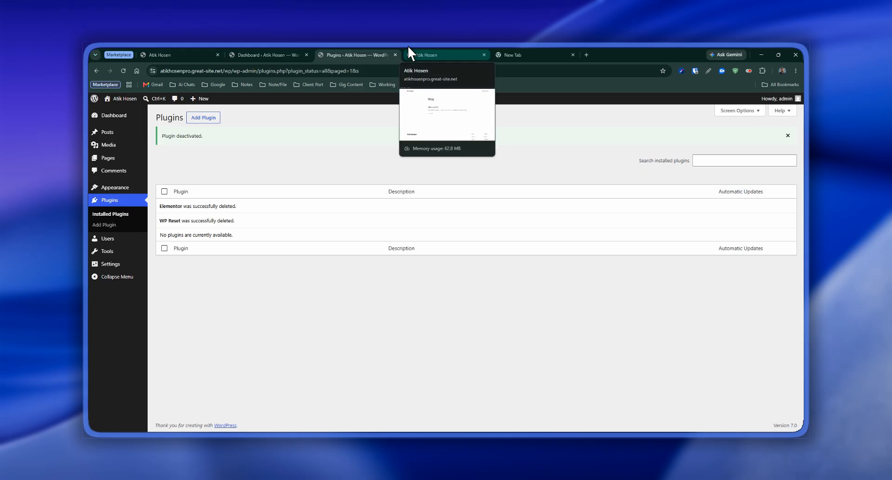
{"action": "left_click", "coordinate": [423, 53]}
{"action": "left_click", "coordinate": [340, 52]}
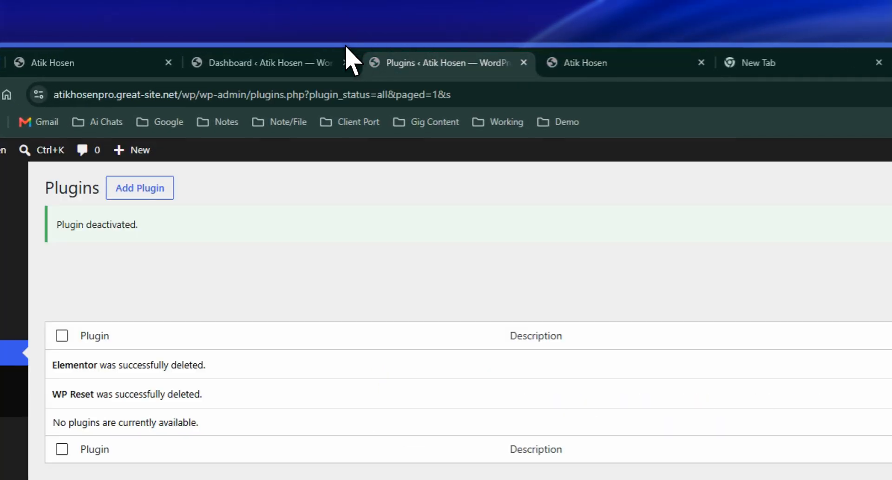